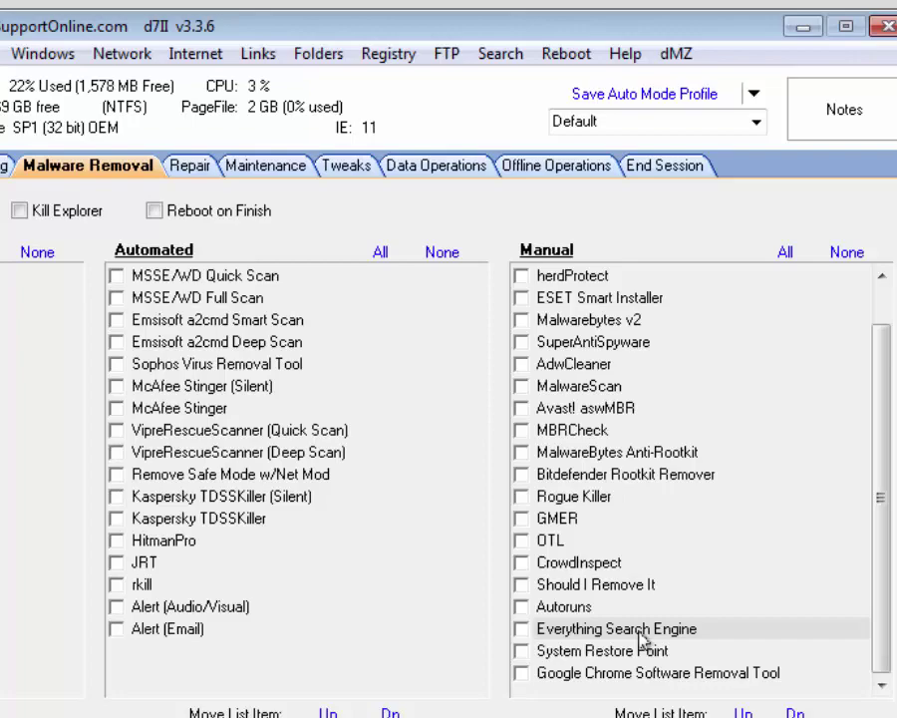
Launch Everything Search Engine, try a search for '.net', then clear it
double_click(639, 639)
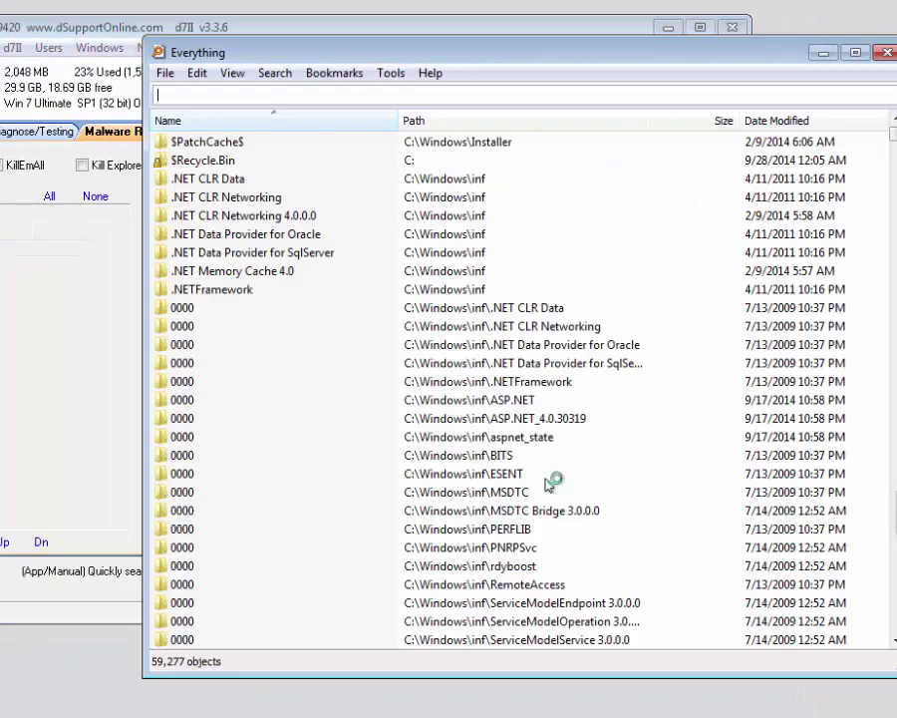
left_click_drag(596, 55, 415, 36)
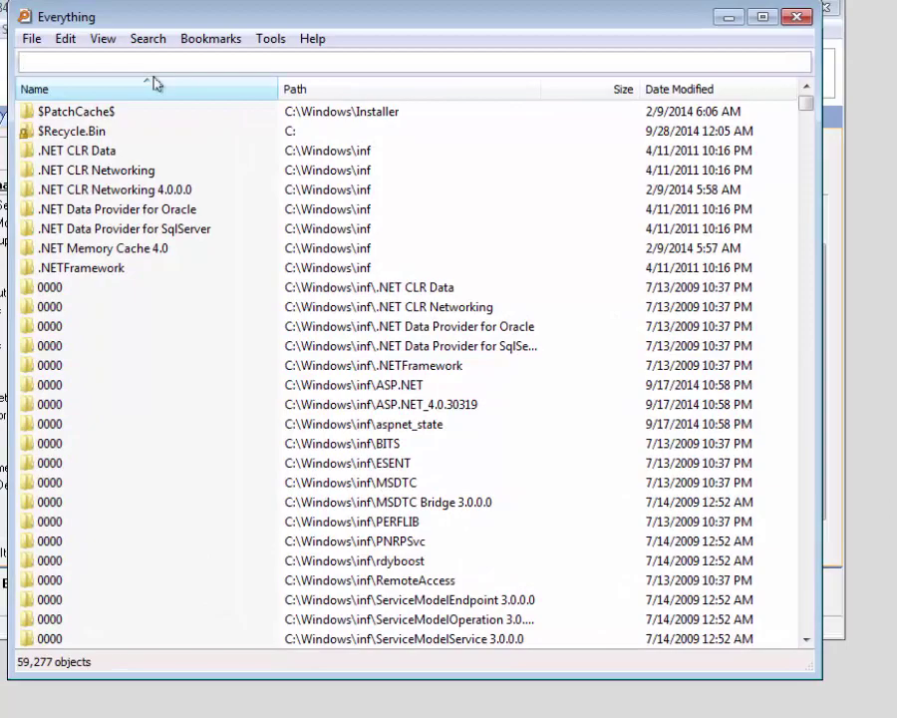
type(".net")
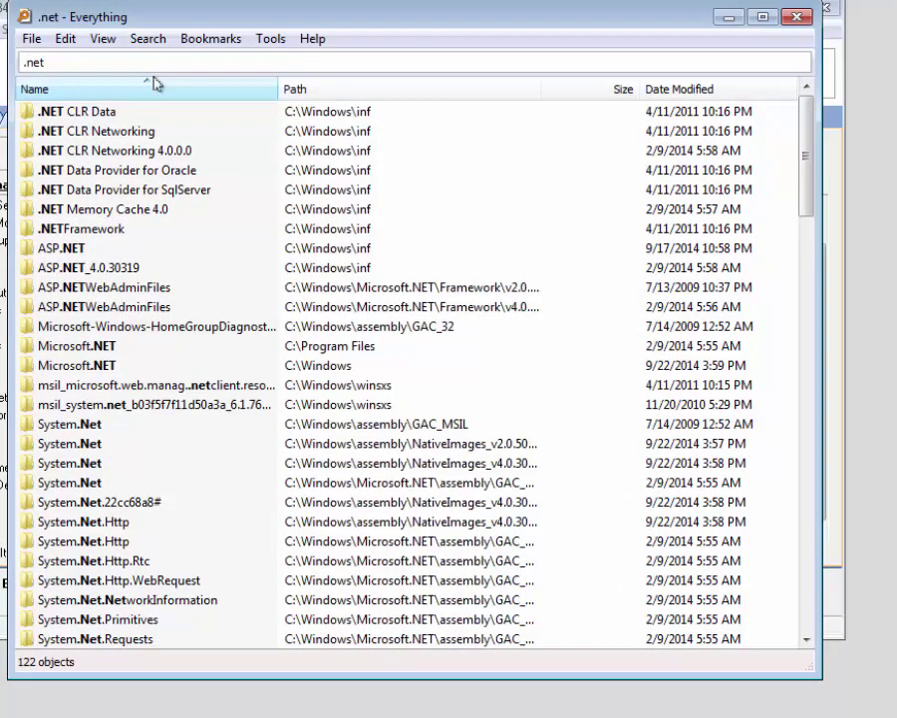
scroll(170, 202, "down", 20)
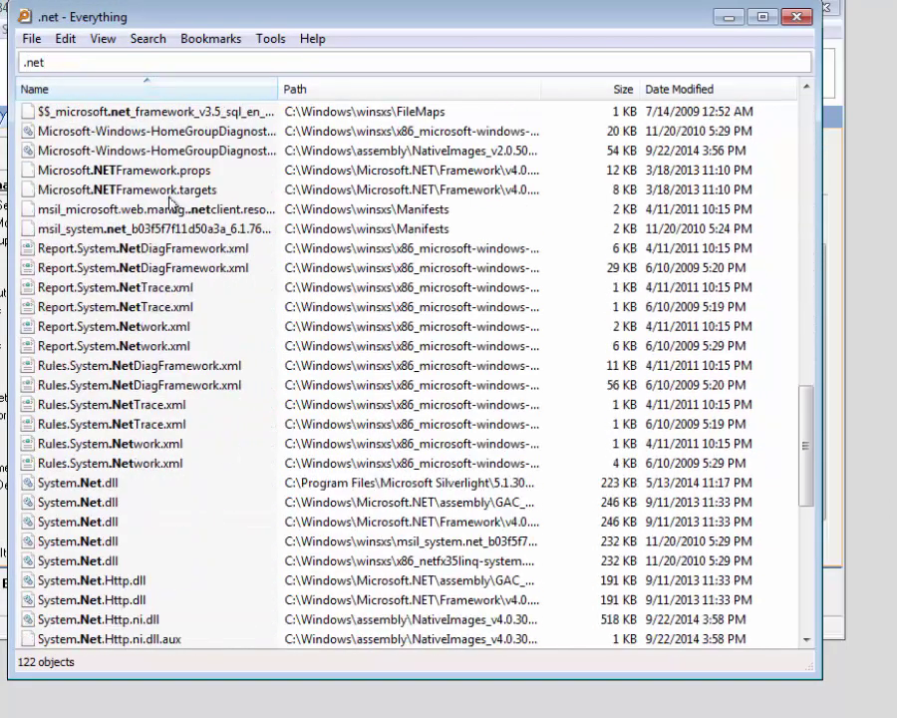
scroll(176, 207, "down", 4)
scroll(179, 209, "up", 20)
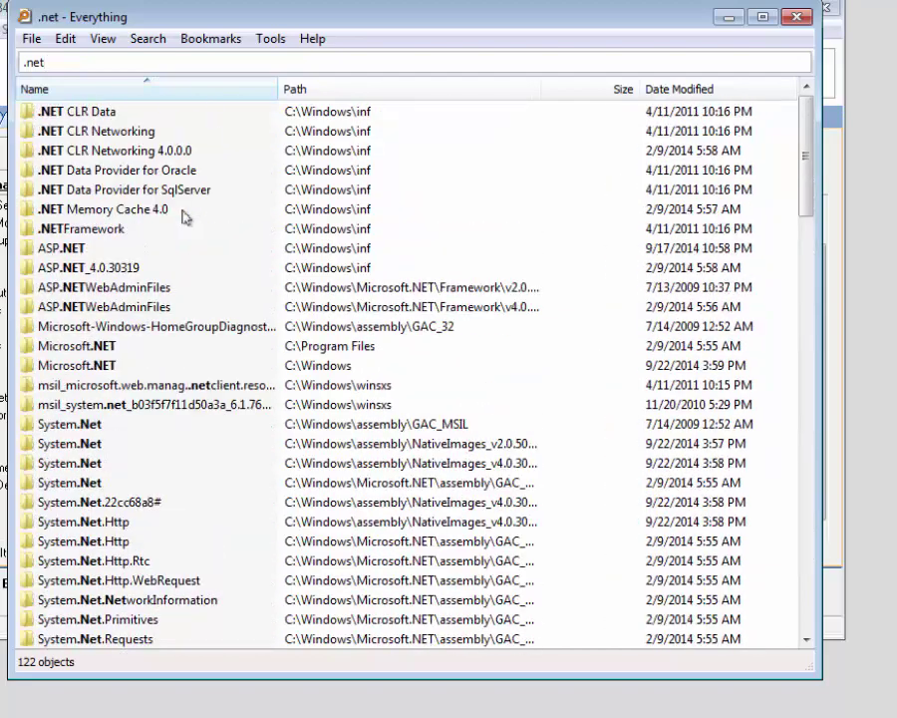
key("BackSpace")
key("BackSpace")
key("BackSpace")
key("BackSpace")
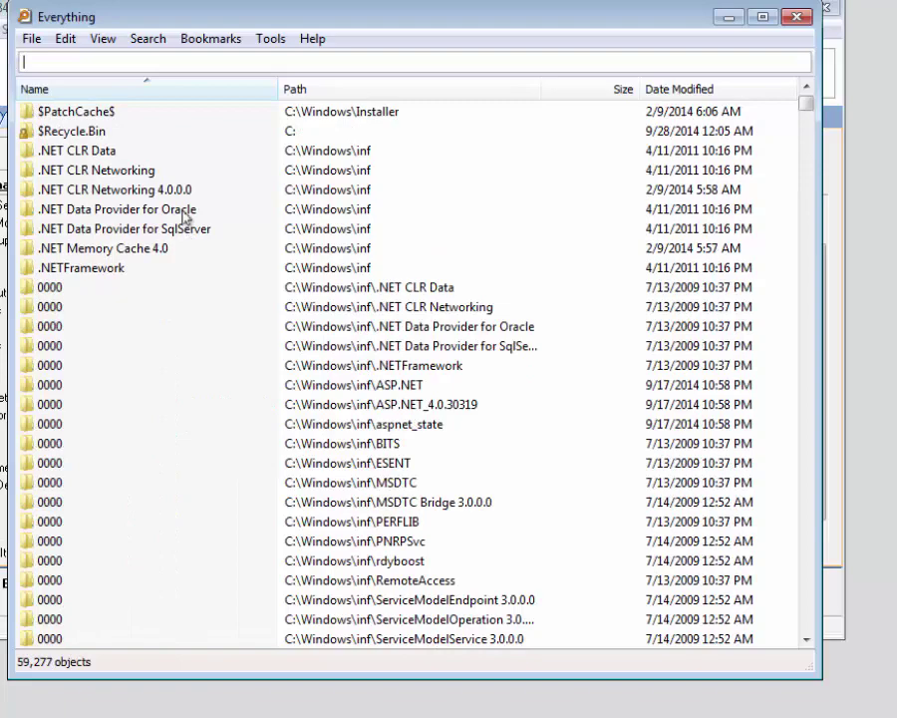
Search for 'testuser' (6 matches), then clear it so all 59,277 objects list again
type("testuser")
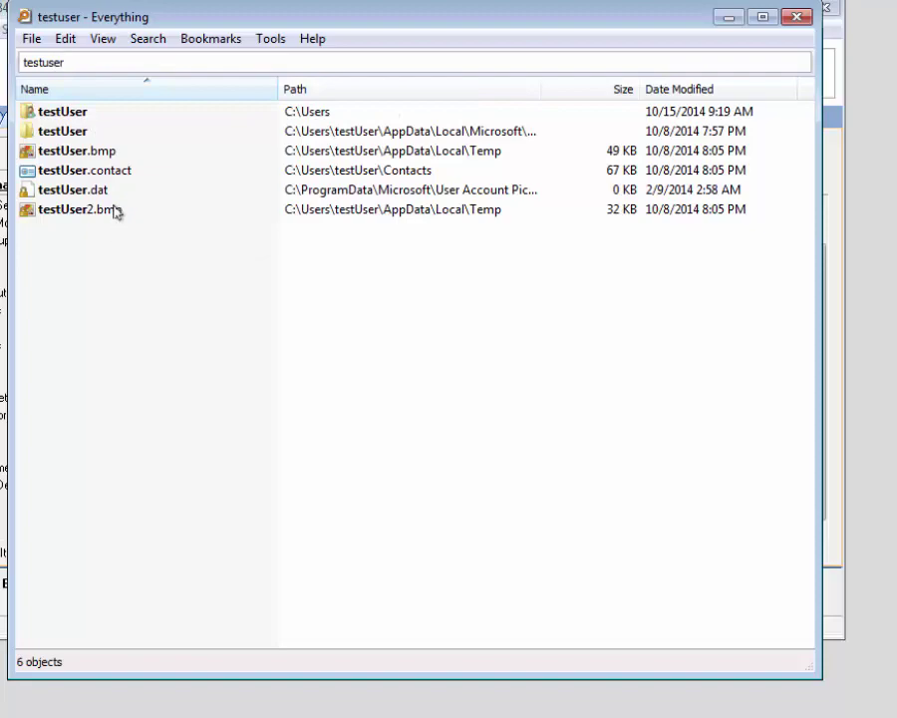
double_click(113, 66)
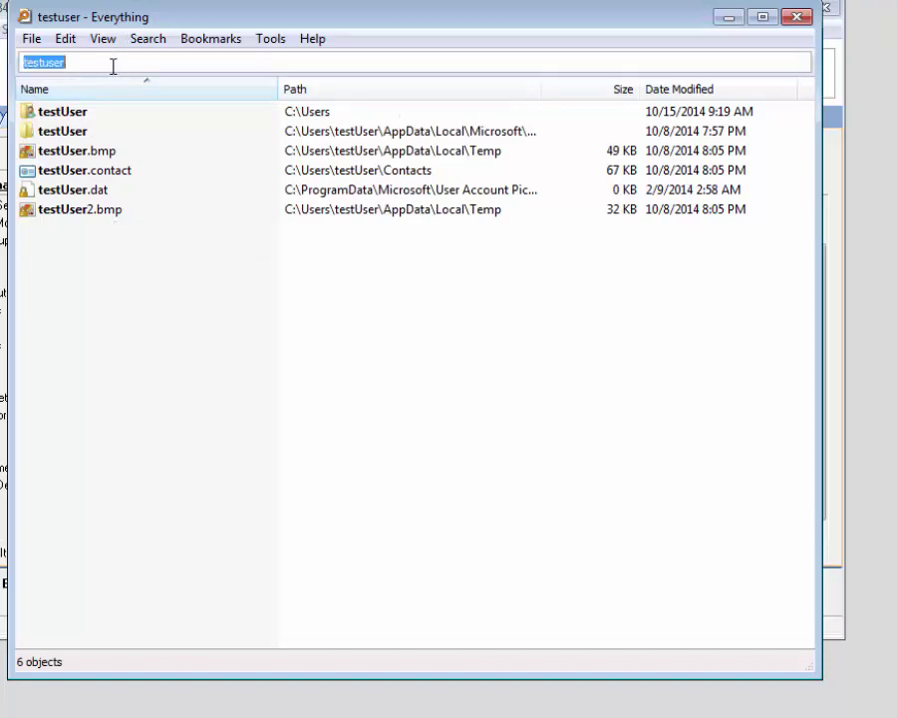
key("BackSpace")
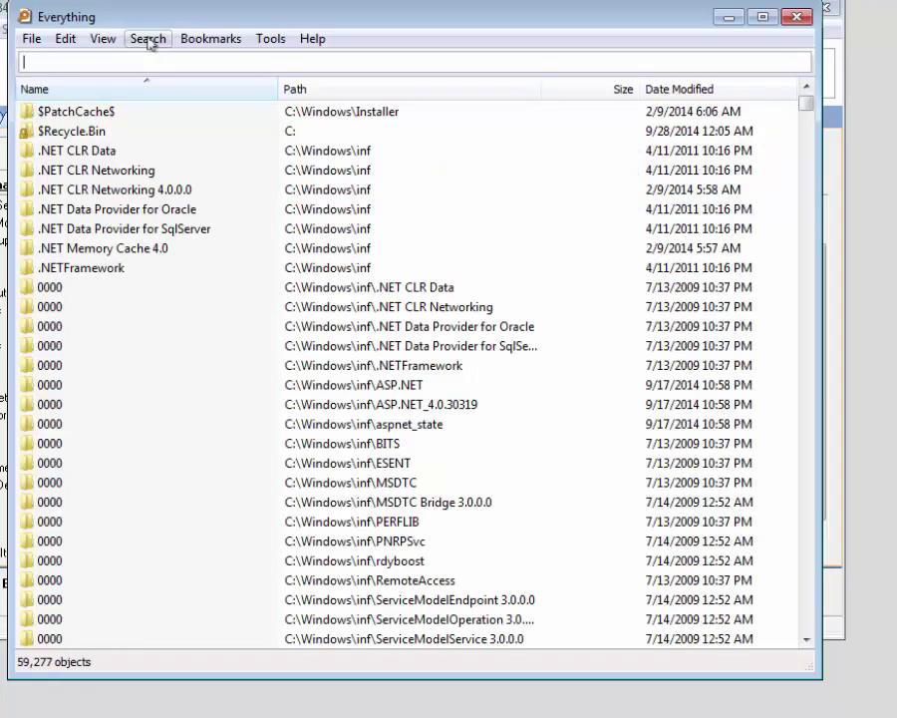
left_click_drag(344, 26, 376, 14)
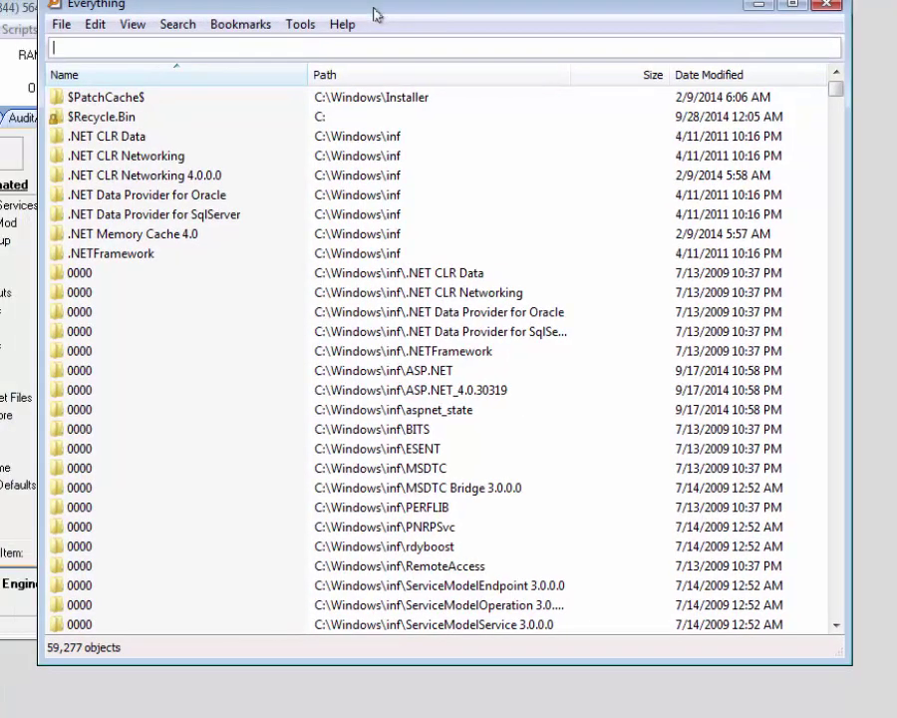
Close Everything and open its voidtools website in a maximized browser window
left_click(827, 5)
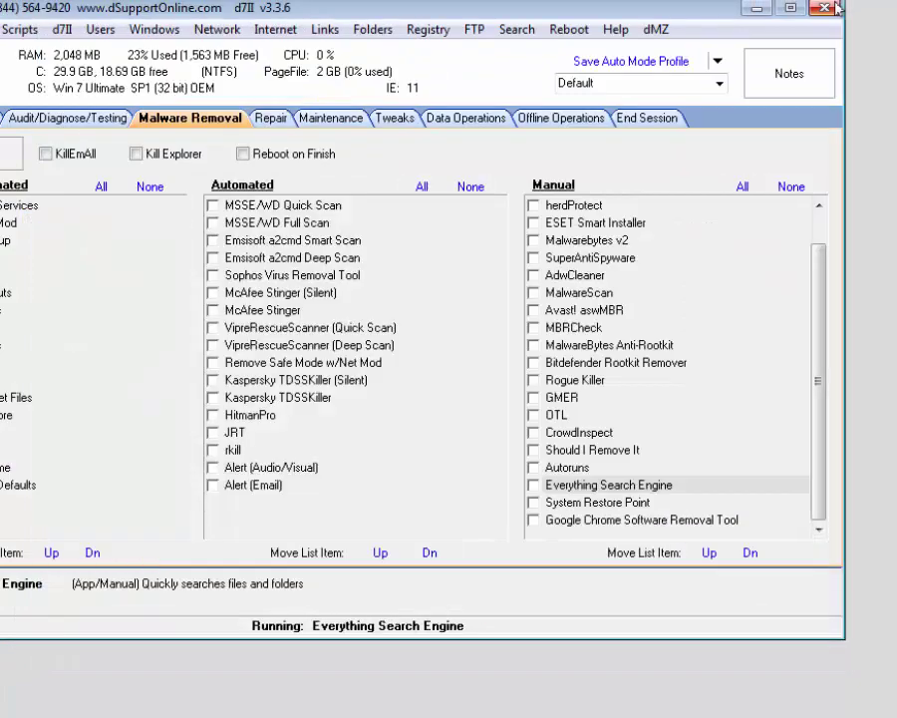
right_click(630, 488)
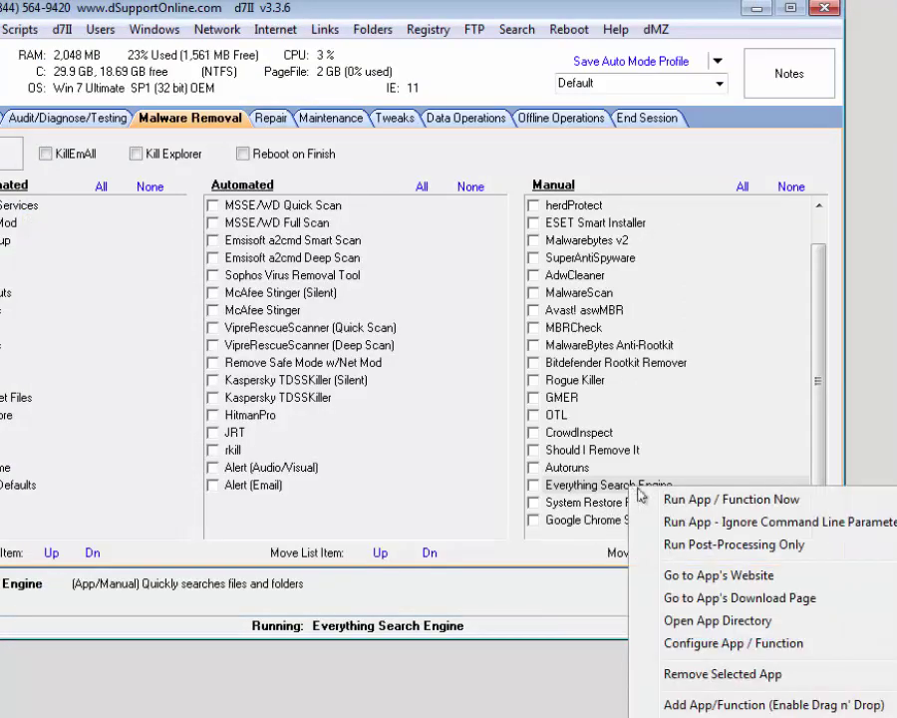
left_click(743, 577)
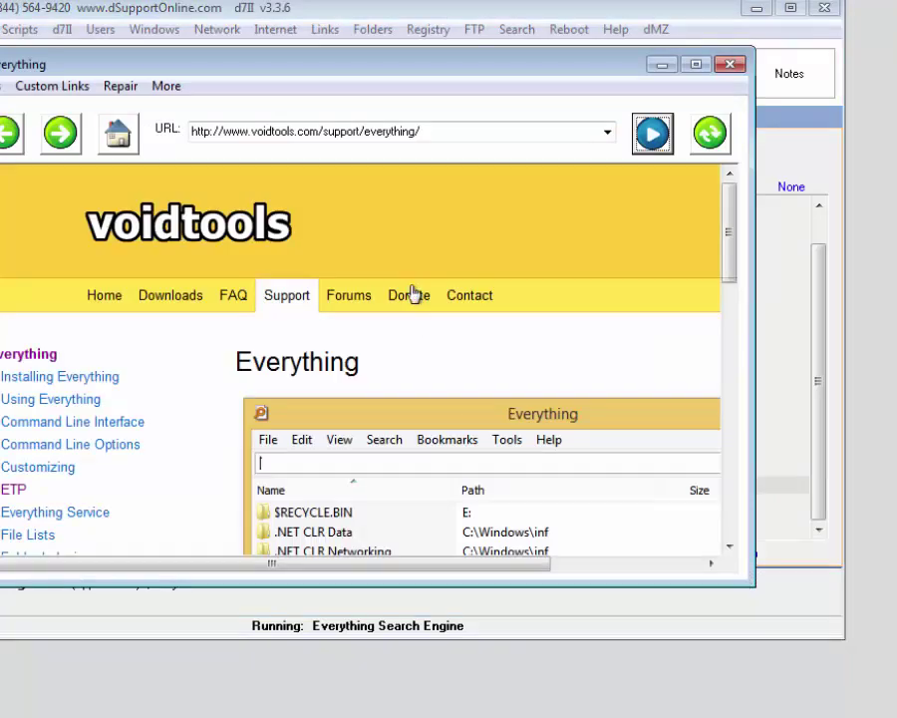
double_click(439, 74)
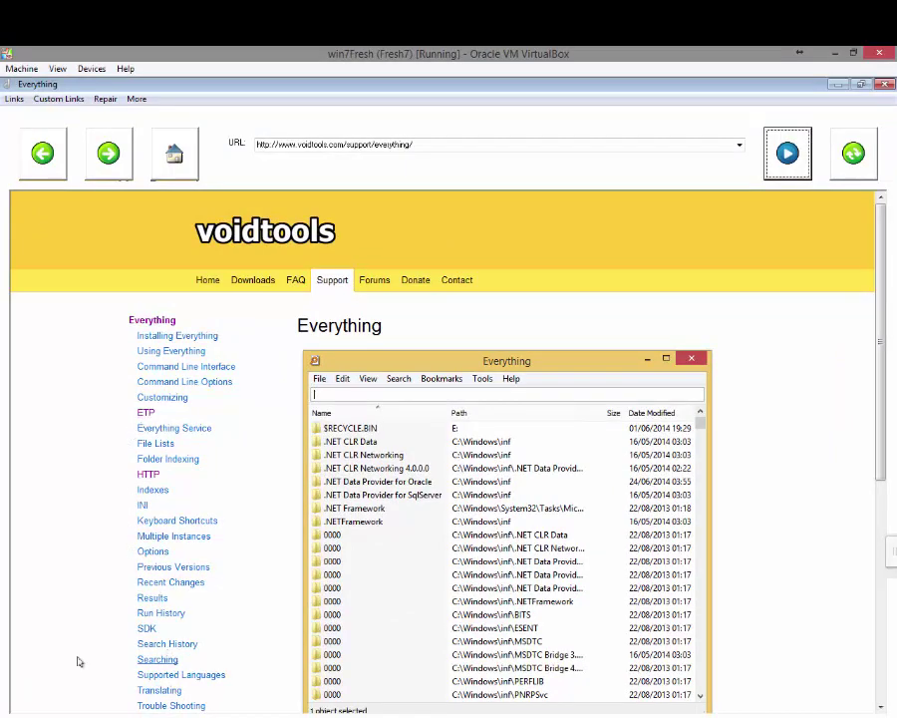
Read through the voidtools 'Searching' help page for Everything
left_click(153, 660)
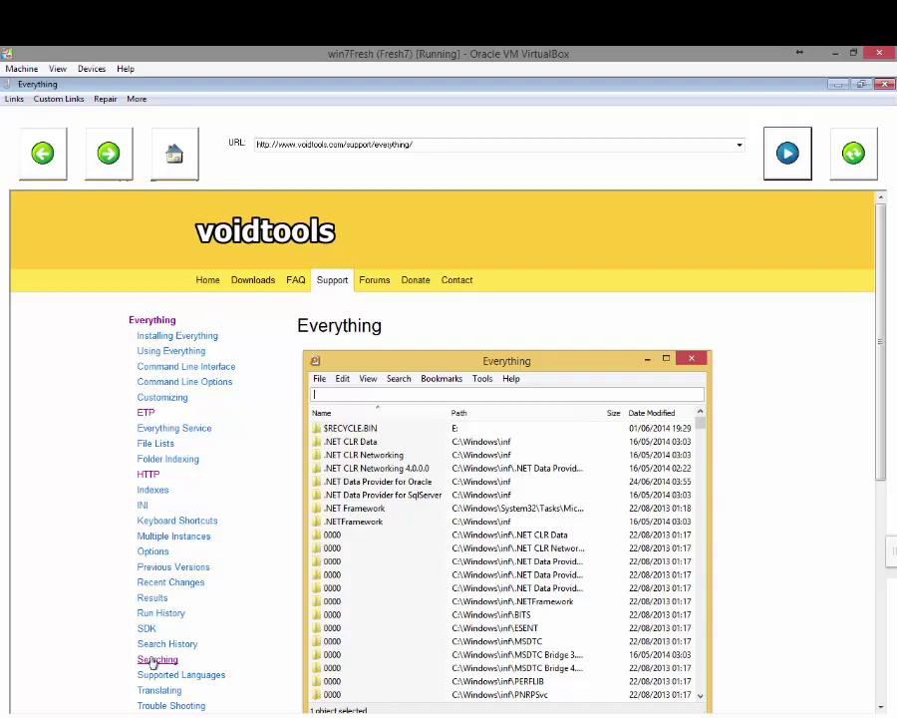
scroll(526, 477, "down", 3)
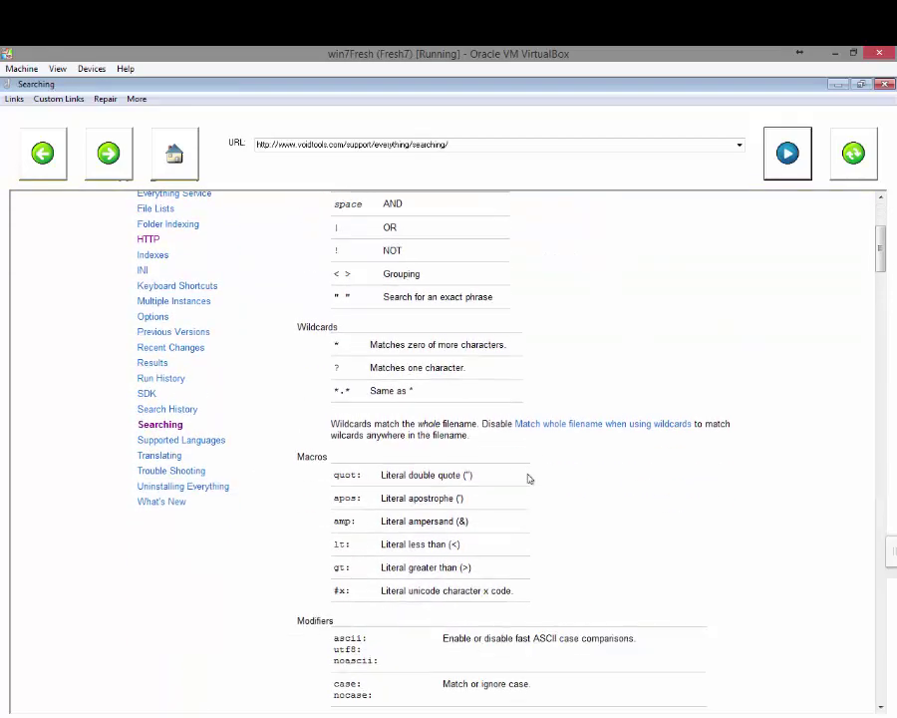
scroll(528, 478, "down", 6)
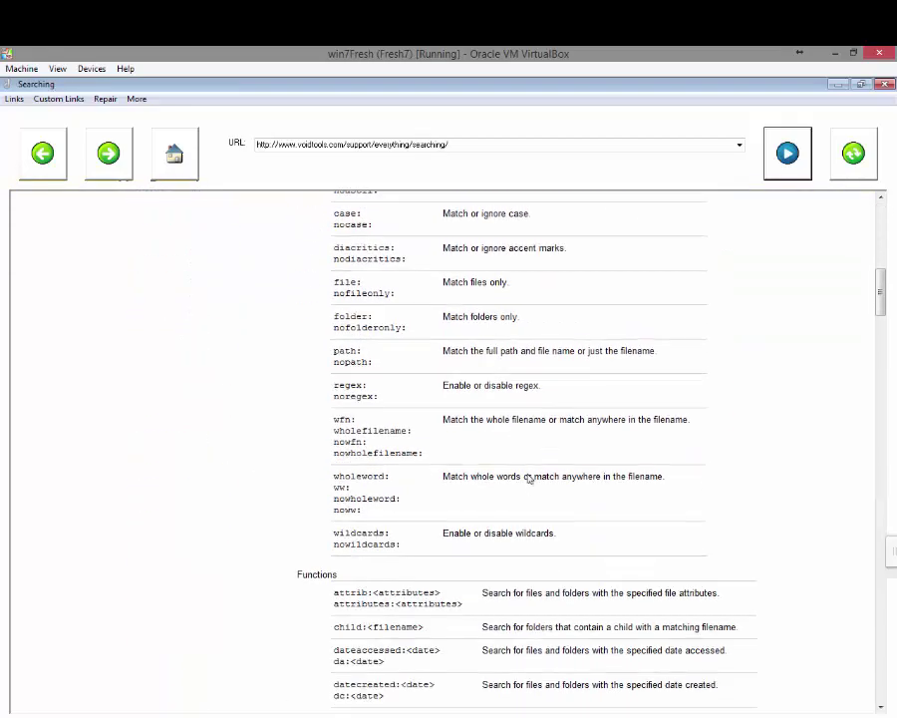
scroll(529, 478, "down", 10)
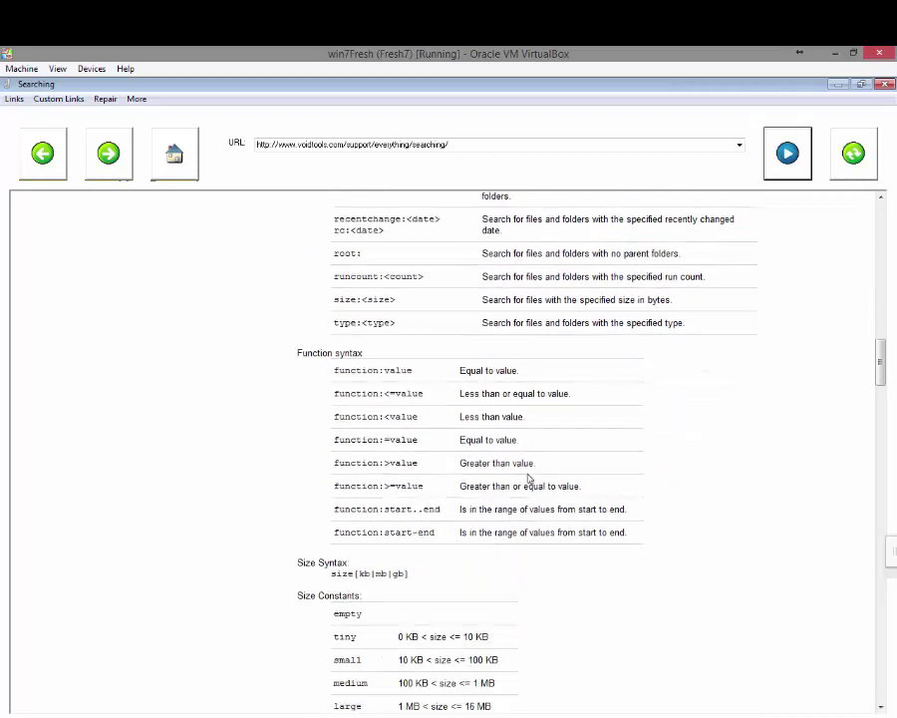
scroll(529, 478, "down", 8)
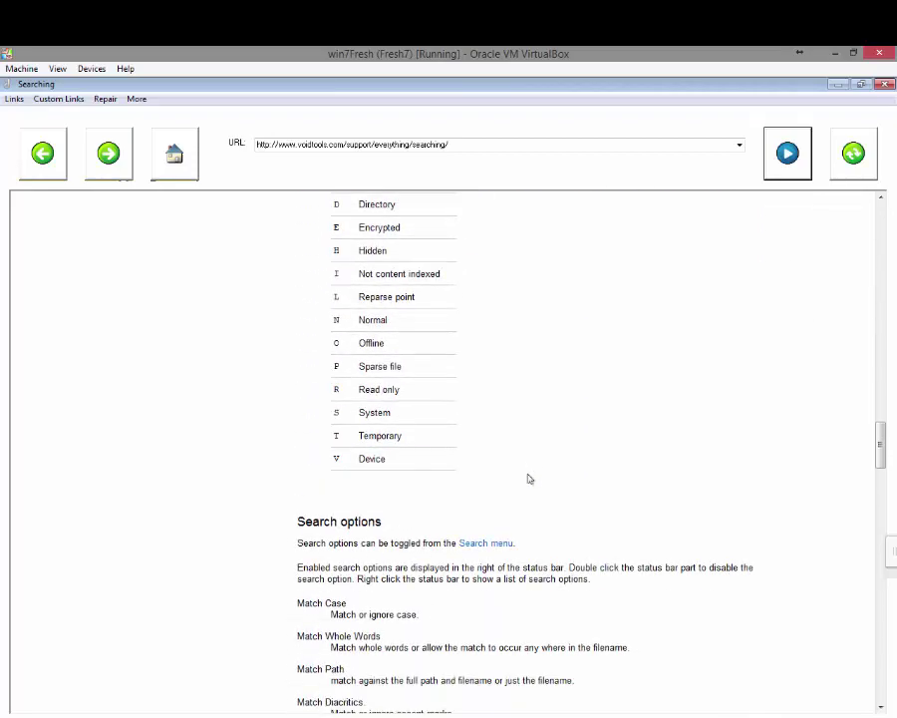
scroll(528, 478, "down", 4)
scroll(529, 477, "up", 10)
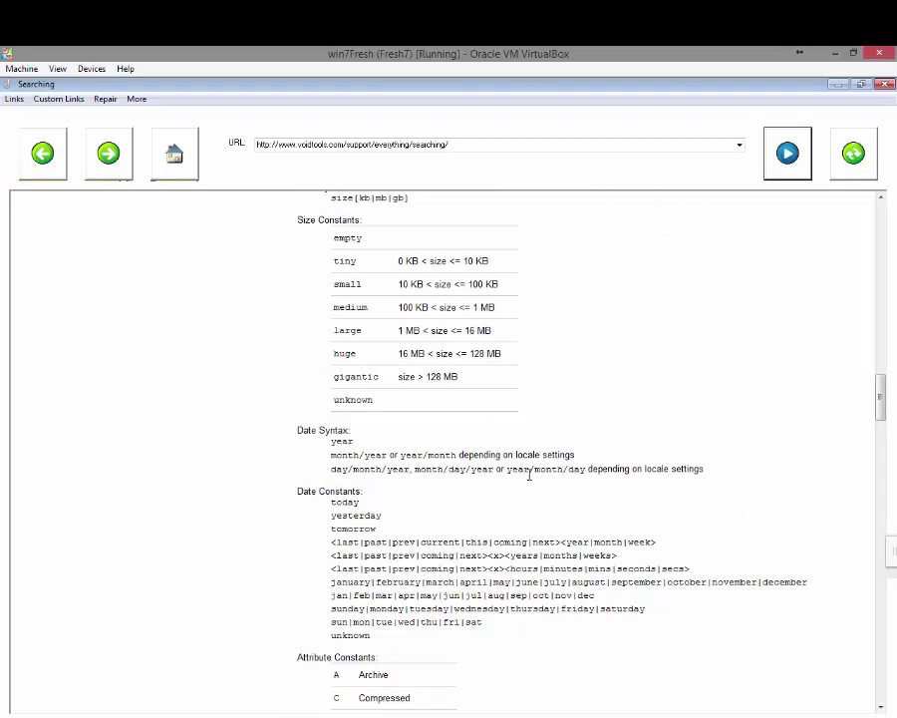
scroll(528, 477, "up", 15)
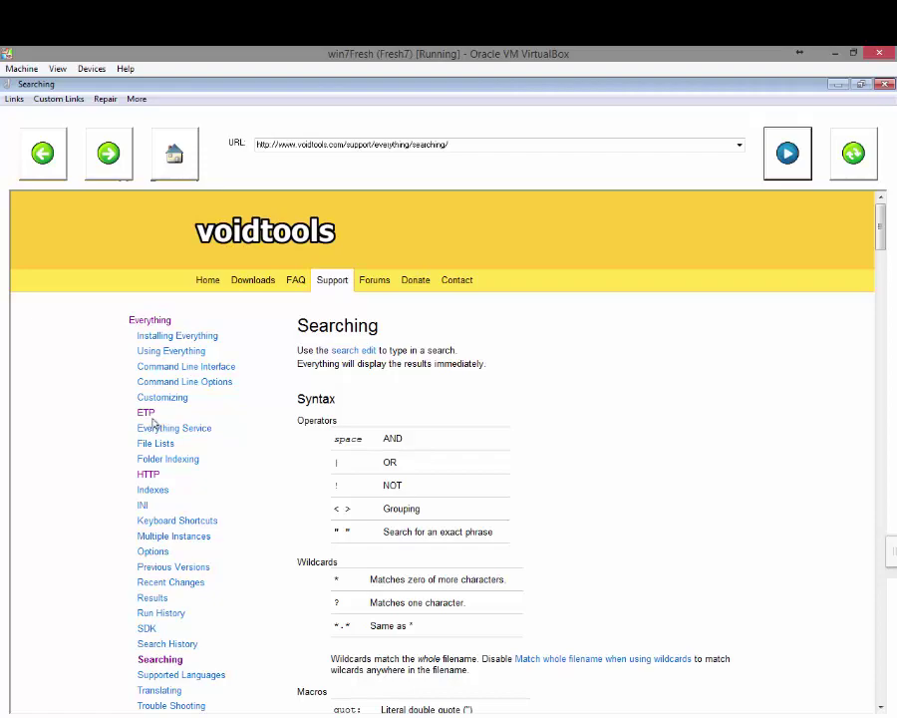
View the ETP help page, then the HTTP server documentation page
left_click(147, 415)
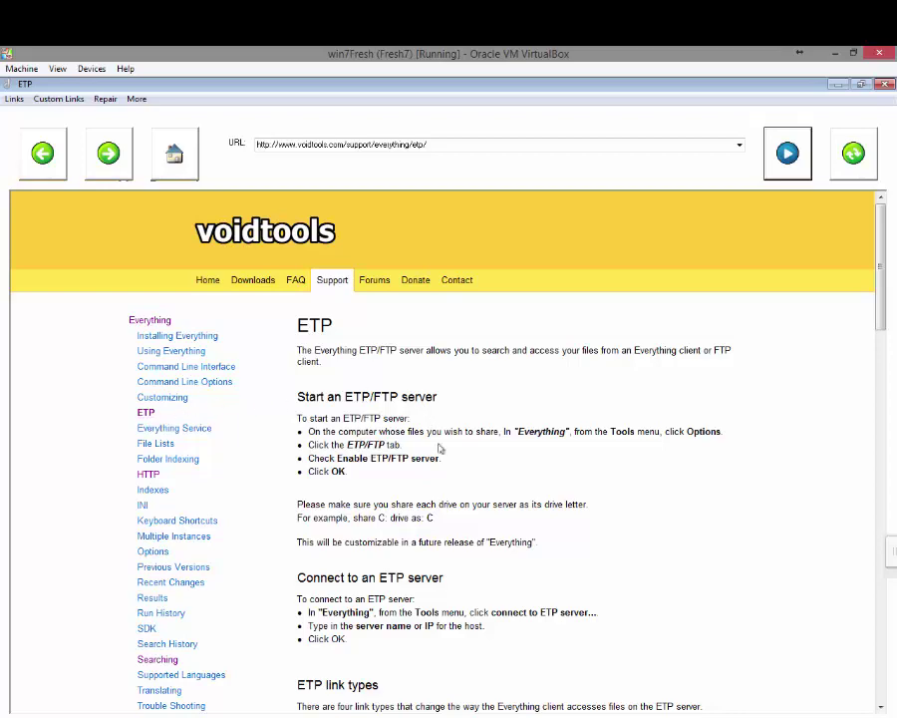
left_click(769, 713)
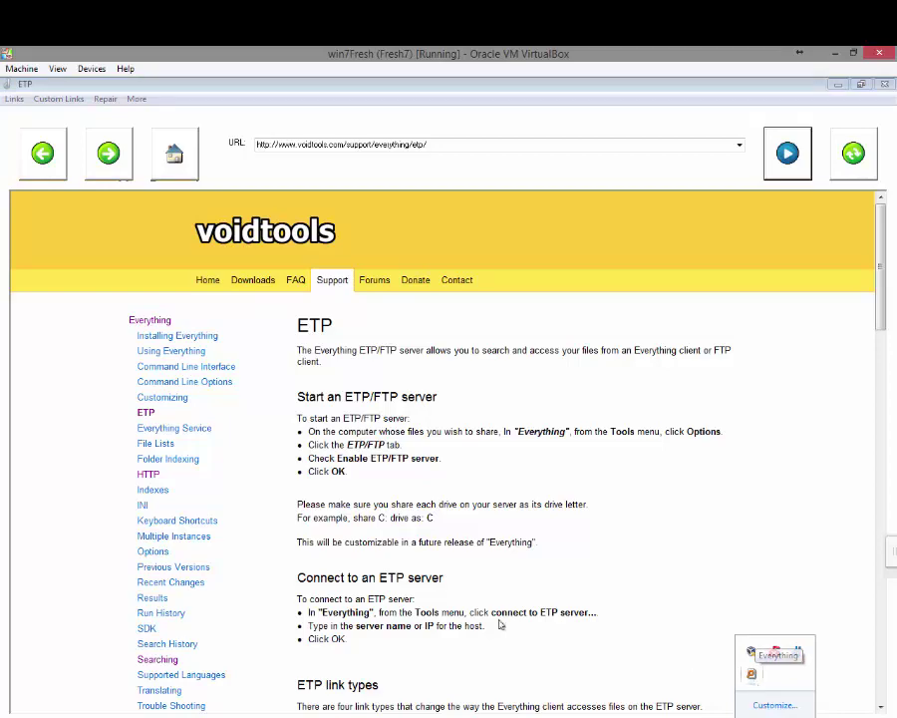
left_click(436, 380)
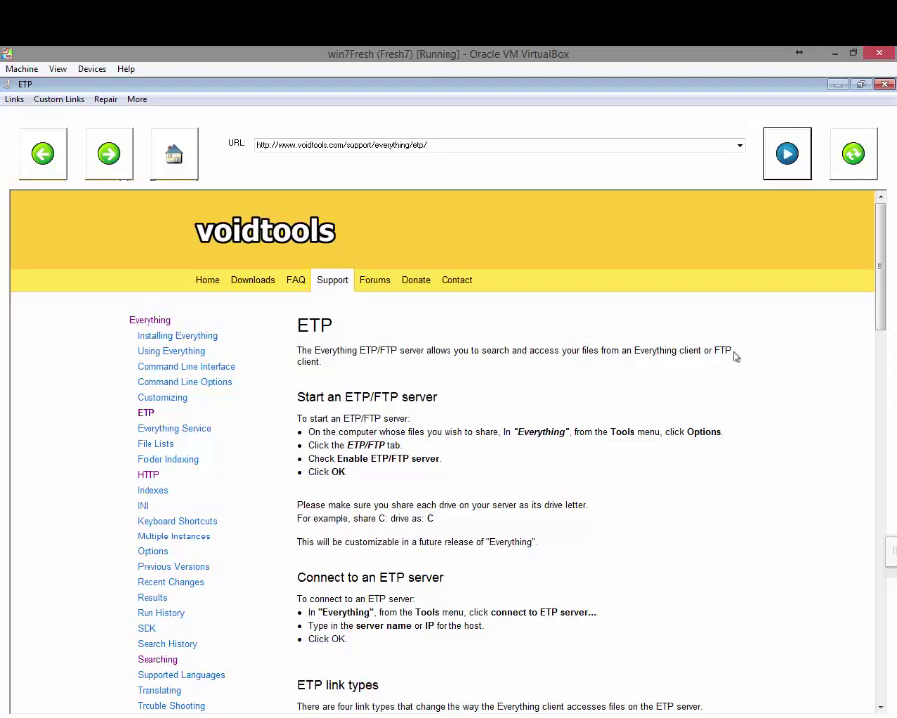
left_click(149, 475)
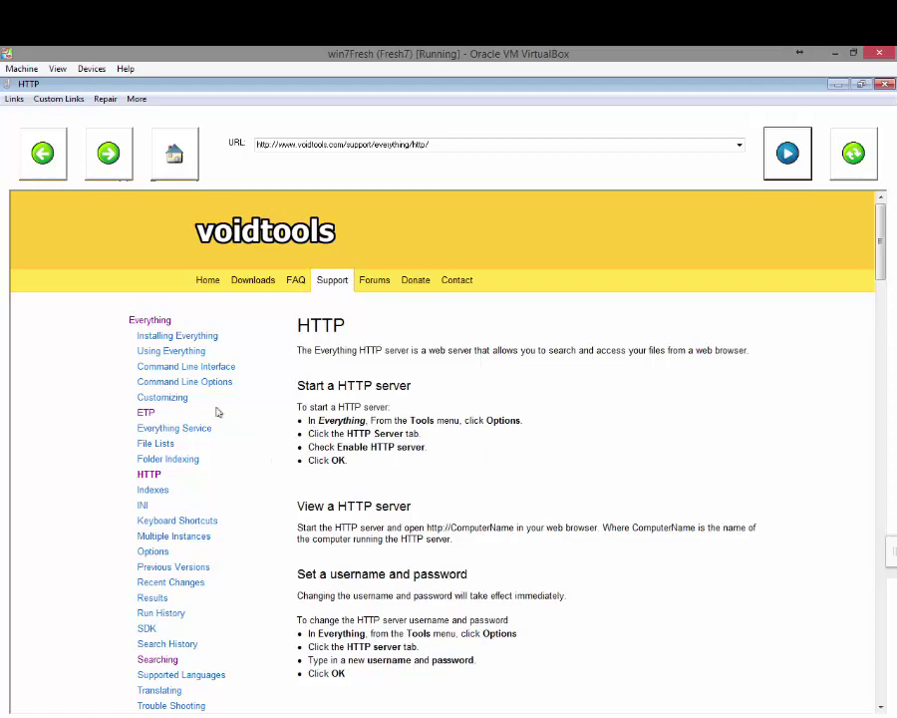
Read through the Keyboard Shortcuts documentation page
left_click(185, 522)
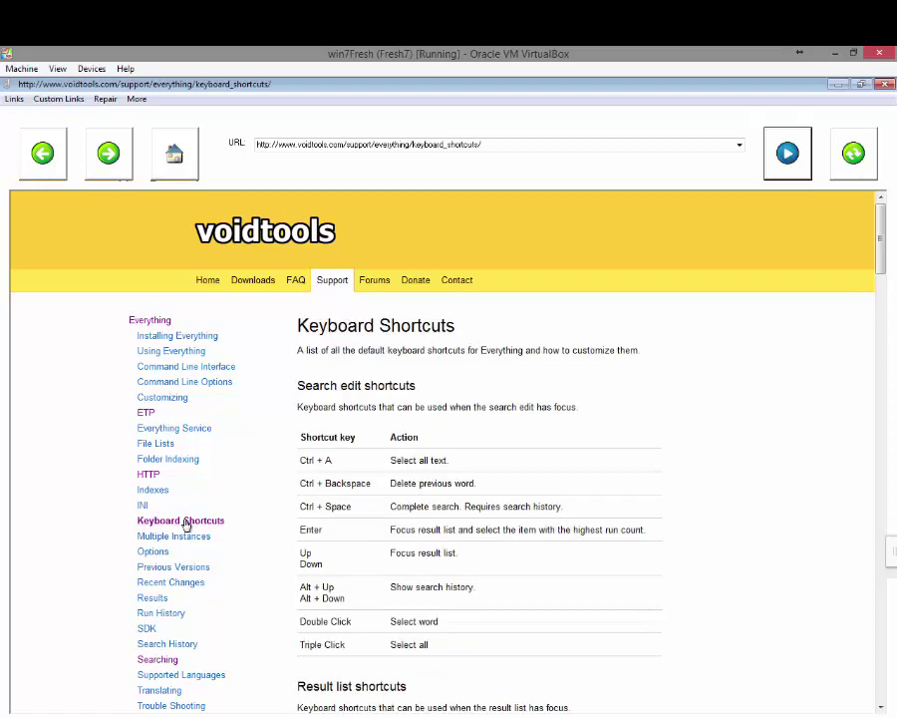
scroll(505, 450, "down", 3)
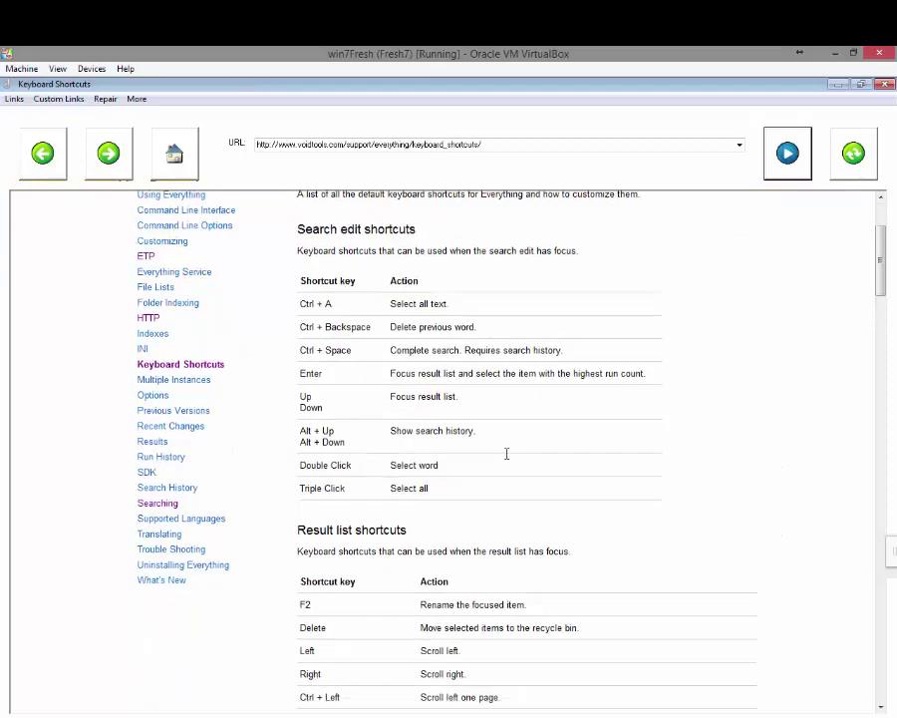
scroll(505, 457, "down", 10)
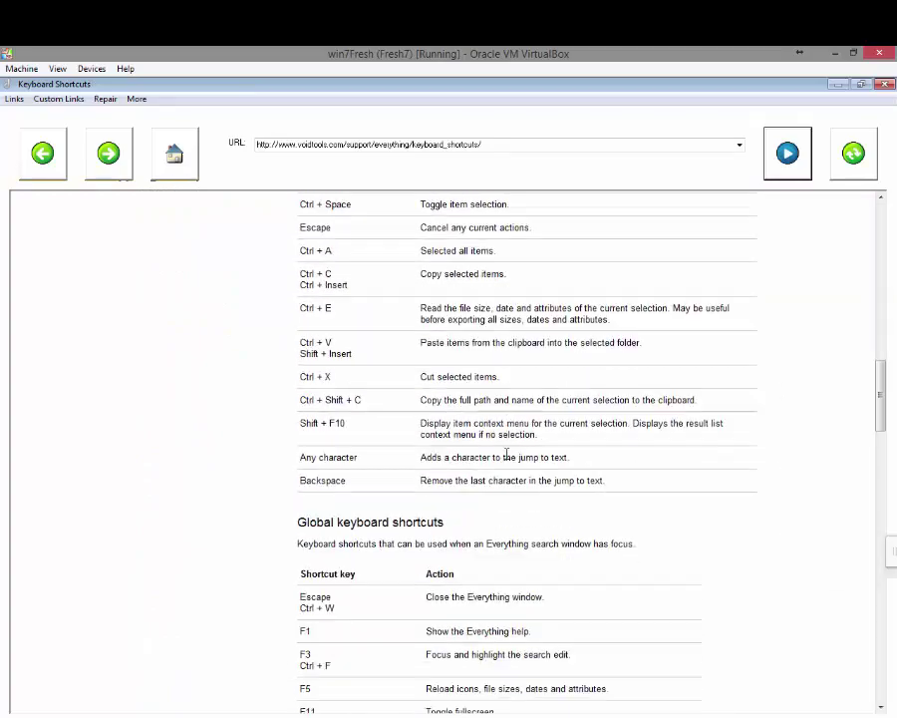
scroll(505, 456, "down", 3)
scroll(505, 457, "up", 12)
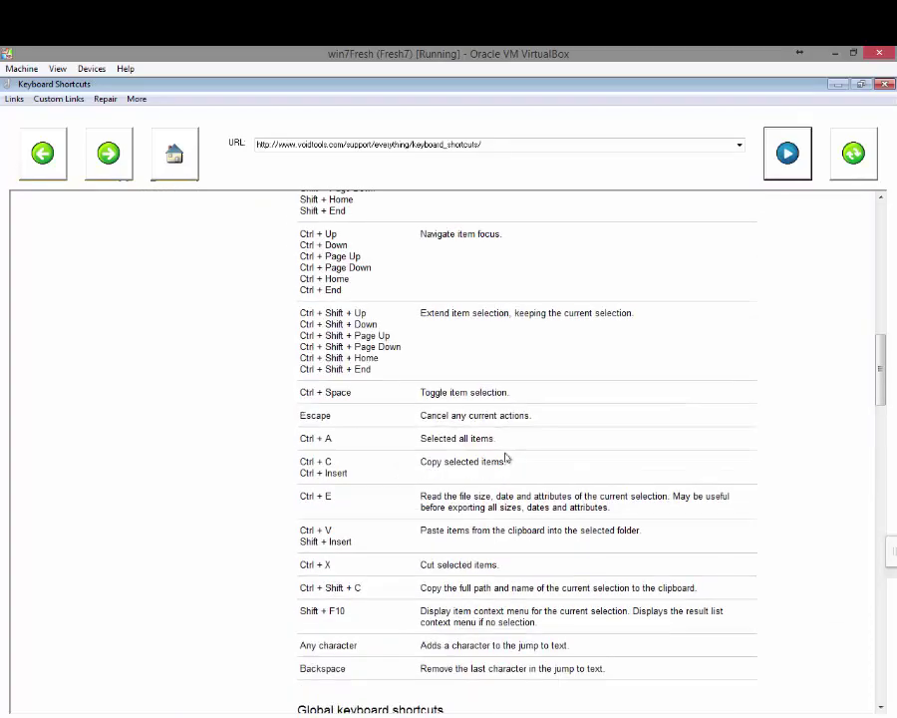
scroll(504, 456, "up", 4)
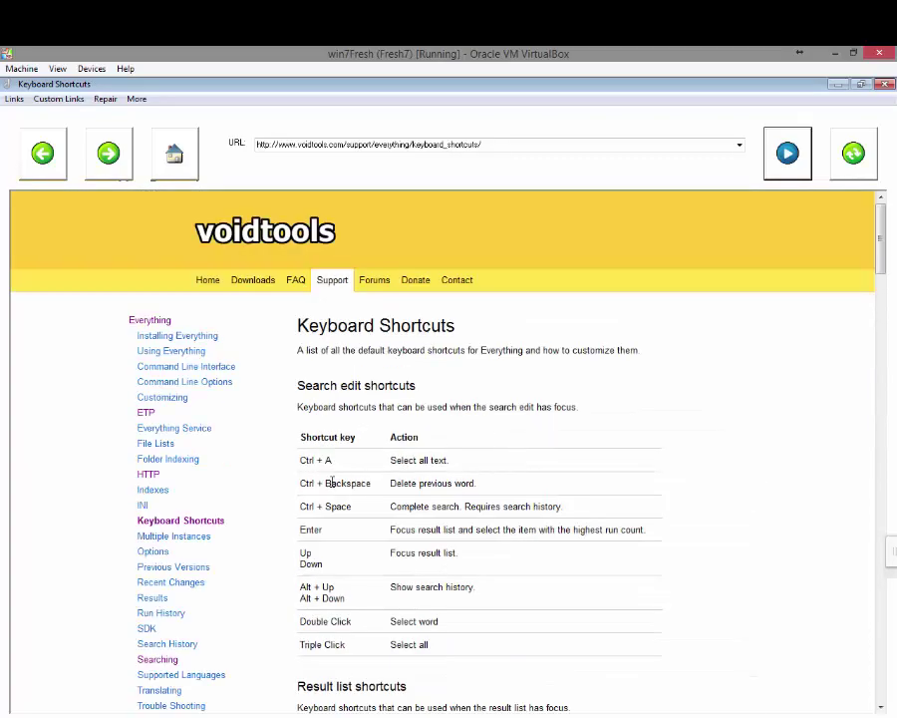
Look over the Multiple Instances documentation page
left_click(161, 539)
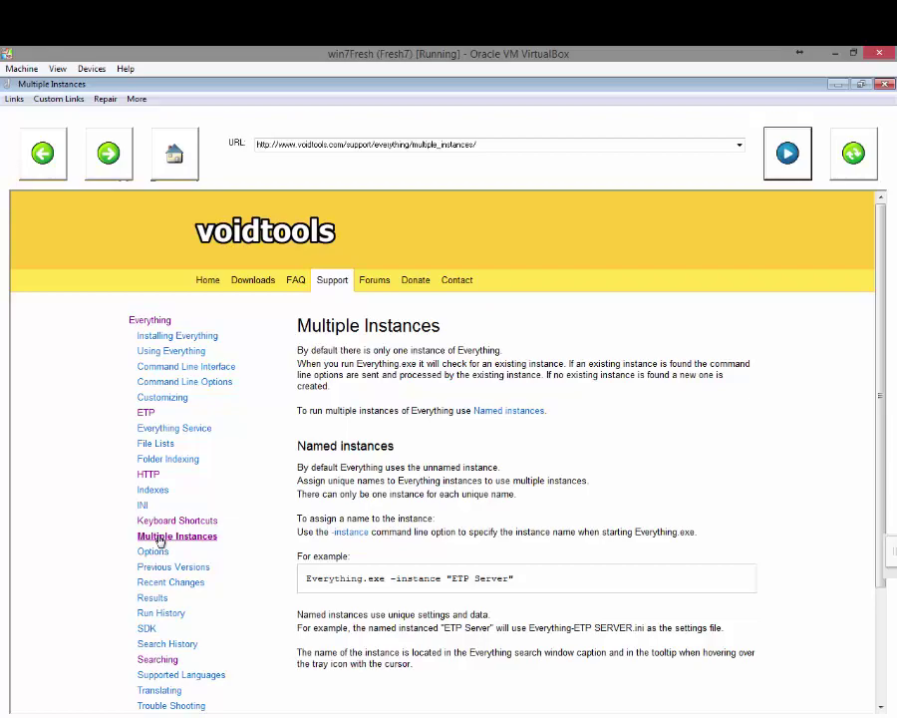
scroll(408, 478, "down", 1)
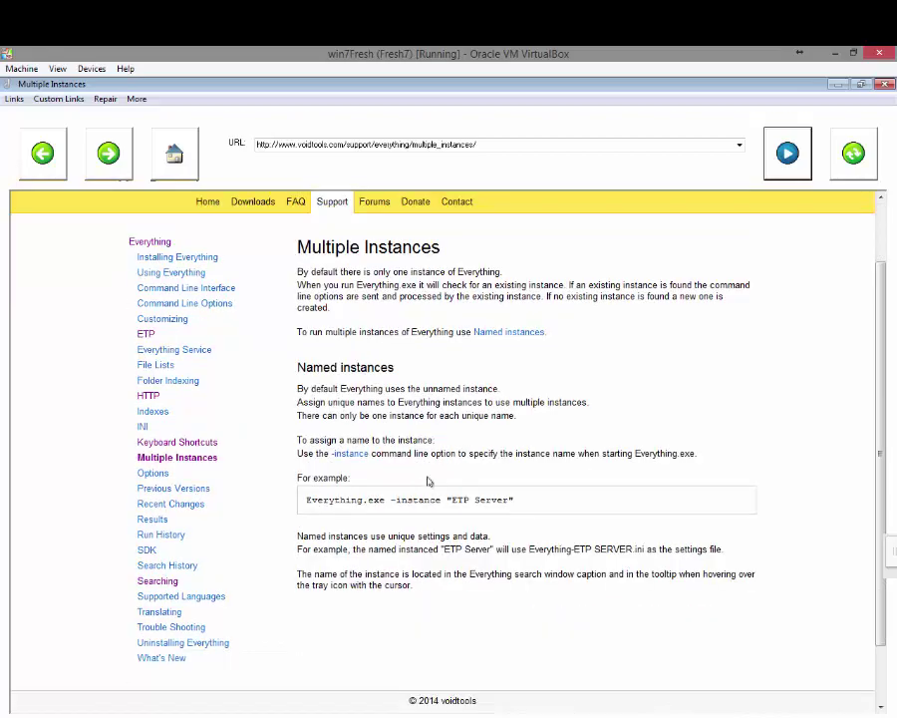
scroll(698, 339, "up", 1)
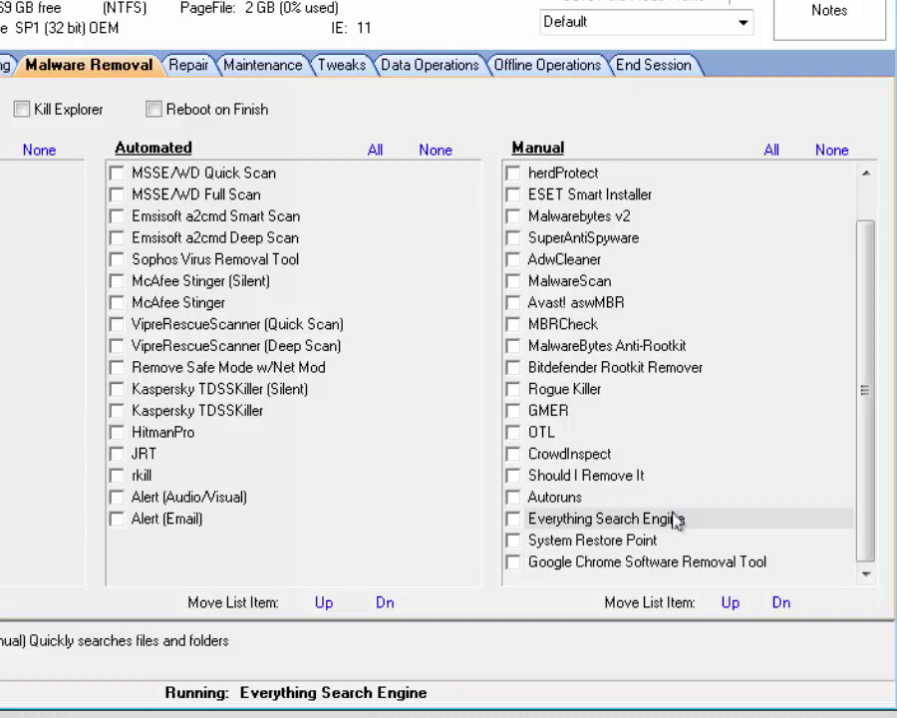
right_click(610, 523)
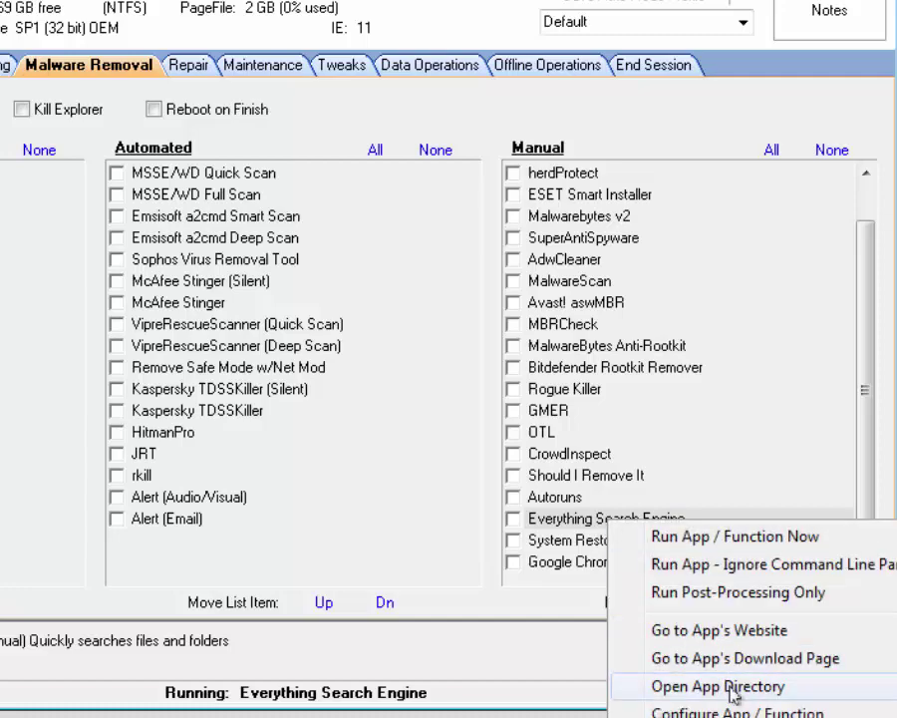
left_click(760, 660)
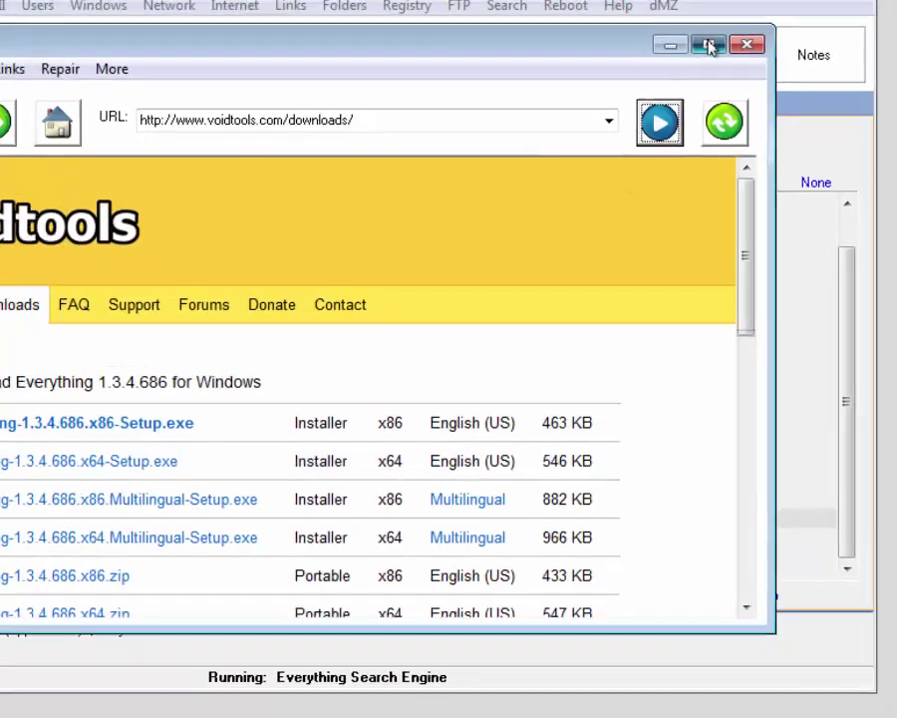
left_click(714, 3)
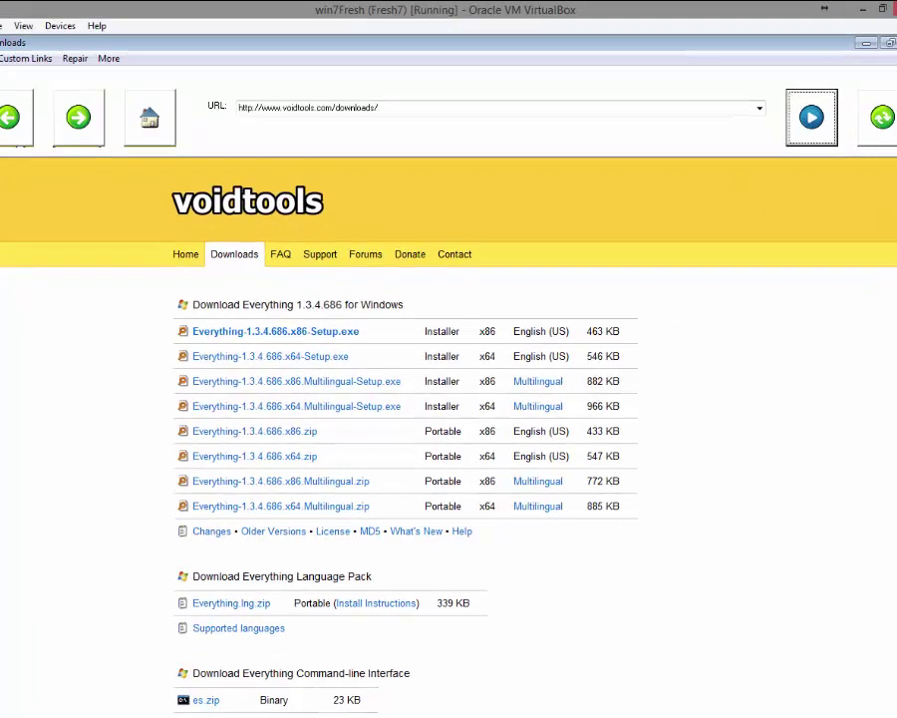
left_click(891, 72)
Open Configure App / Function for Everything Search Engine in the Manual list
right_click(625, 529)
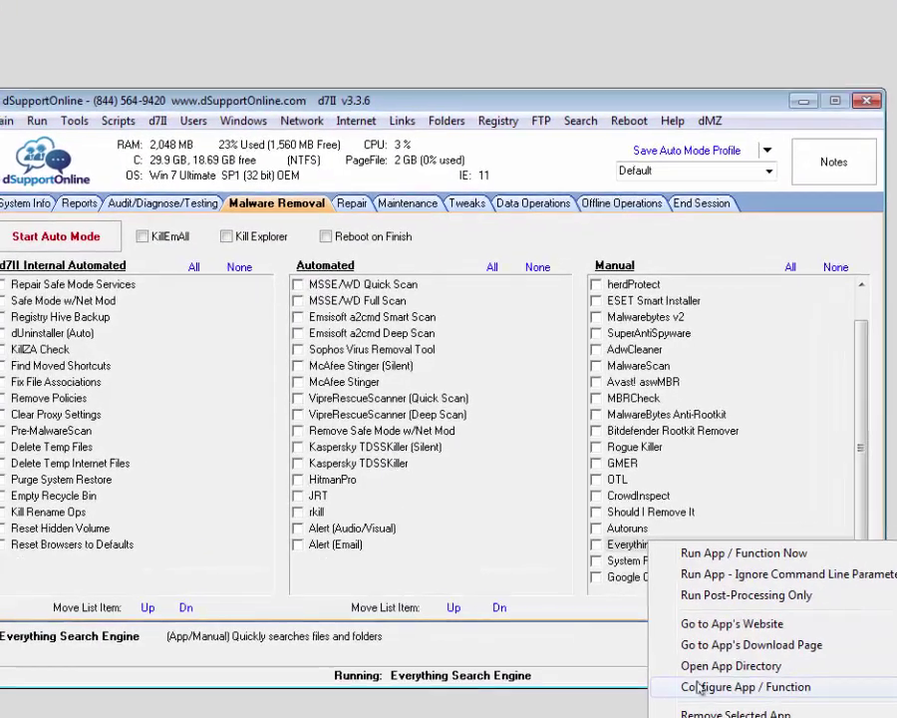
left_click(700, 688)
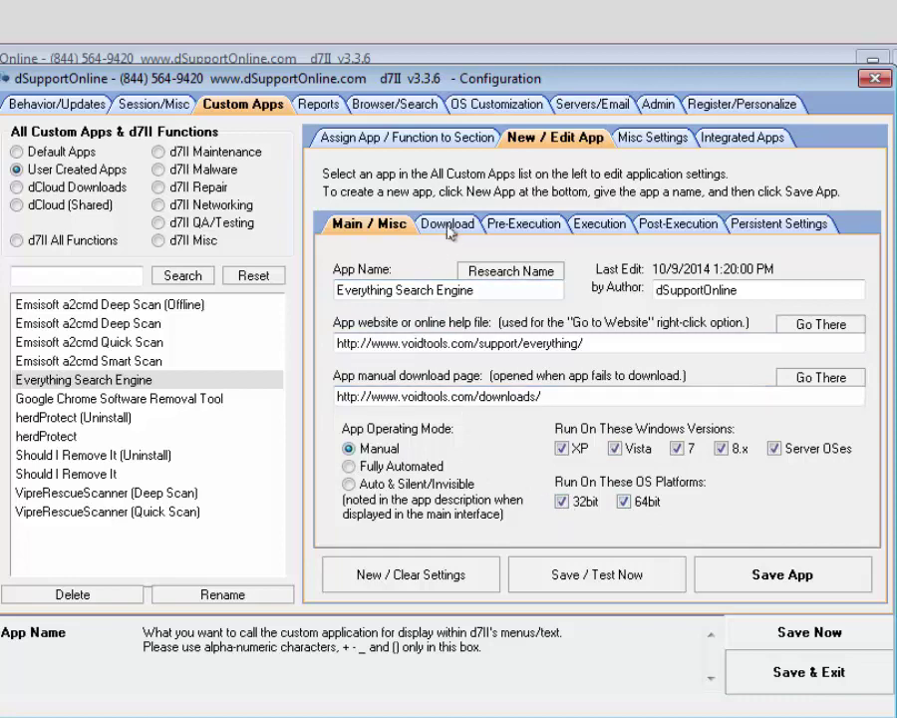
Review the app's Download settings, then its Pre-Execution settings importing Everything.ini
left_click(448, 227)
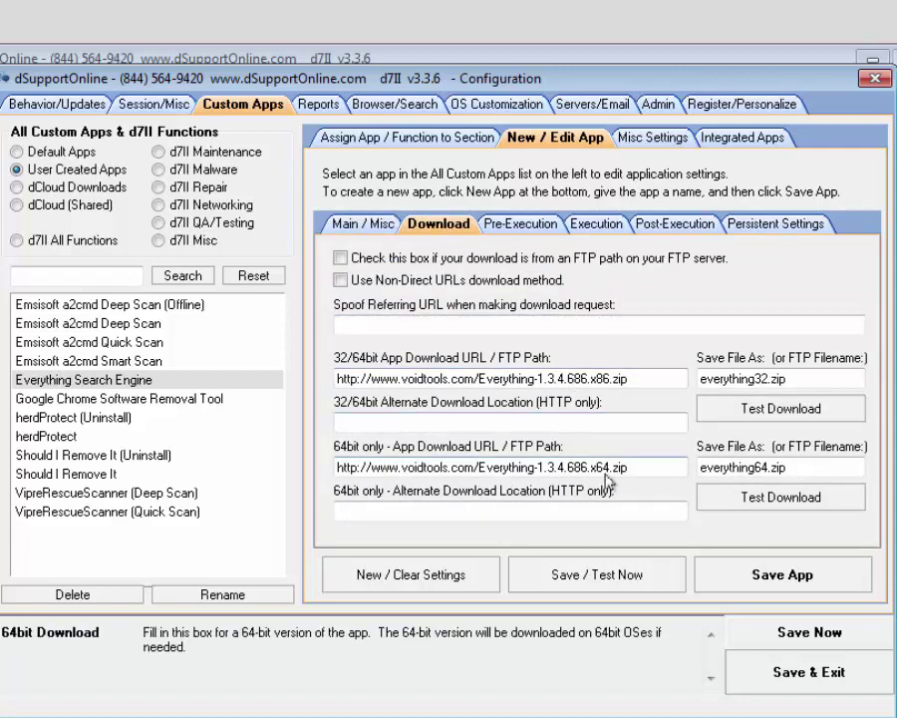
left_click(527, 224)
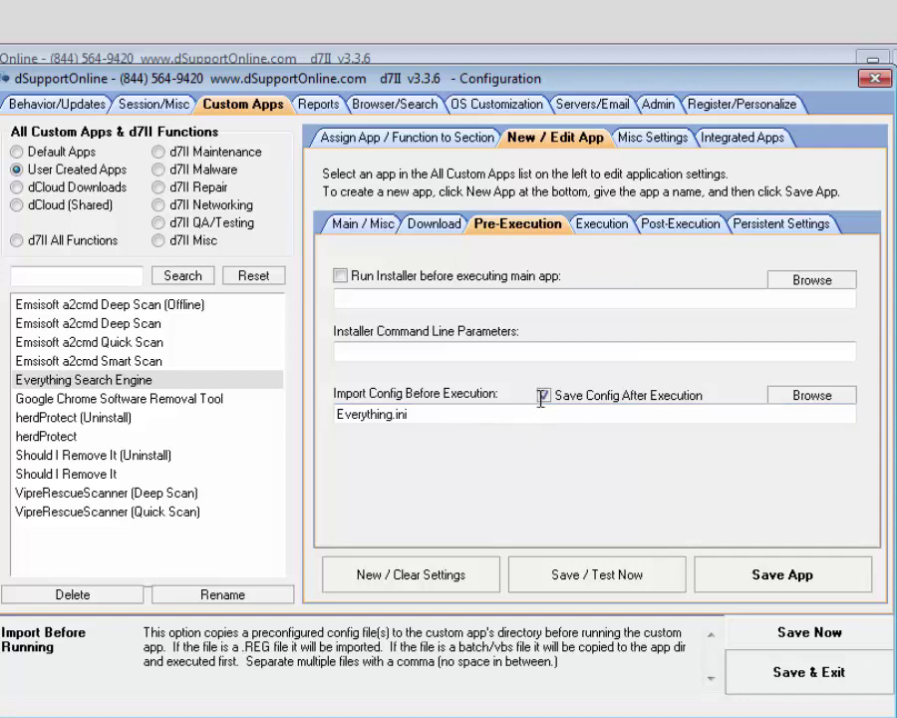
Review the Execution, Post-Execution and Persistent Settings tabs for Everything Search Engine
left_click(594, 226)
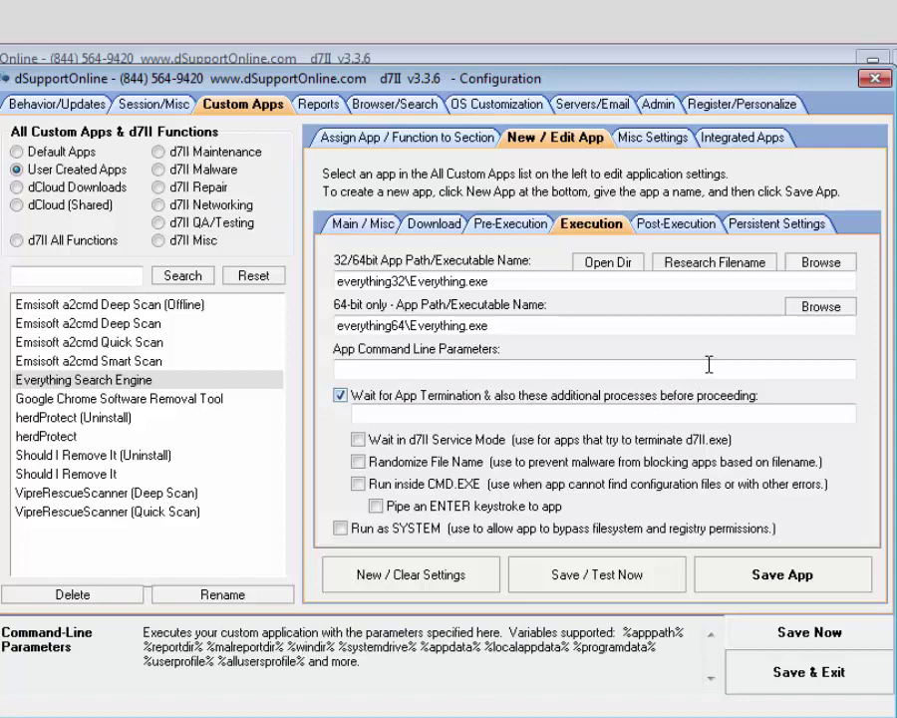
left_click(665, 226)
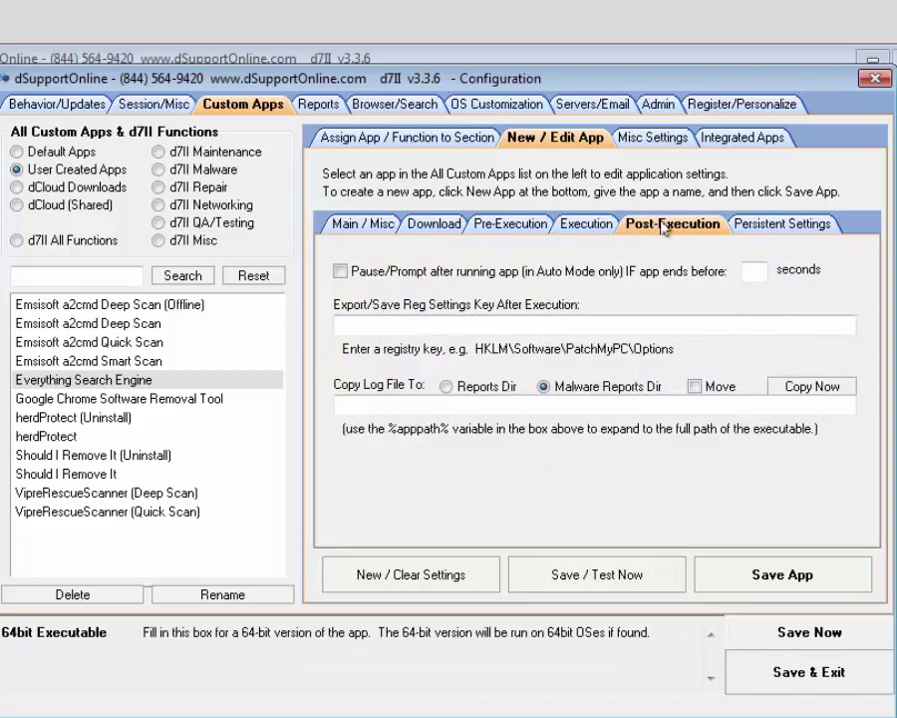
left_click(788, 232)
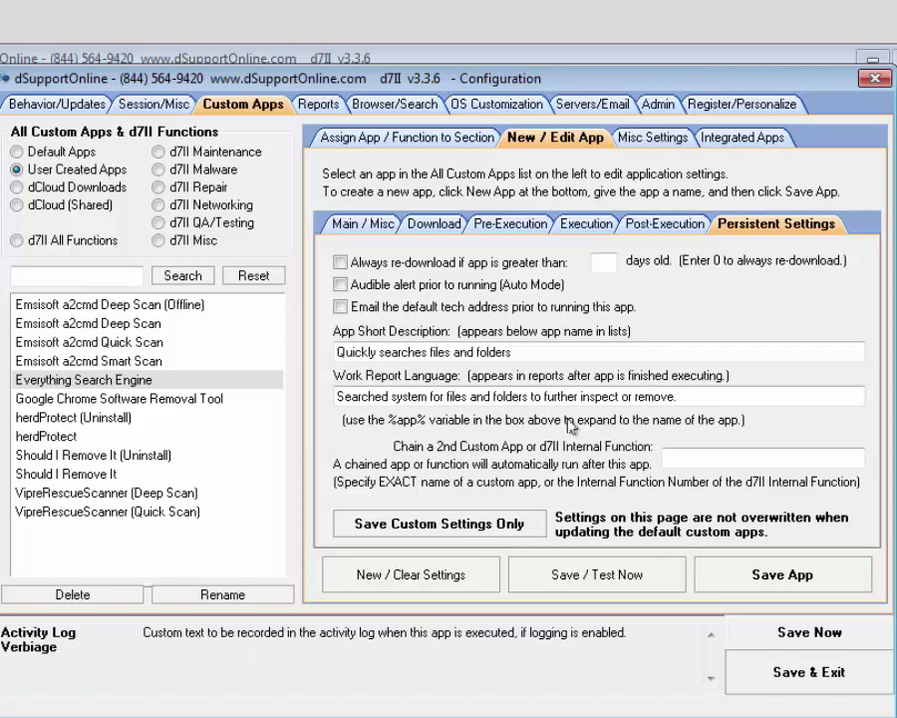
Save & Exit the configuration, then dismiss Everything Search Engine's context menu without running anything
left_click(807, 673)
scroll(730, 544, "down", 1)
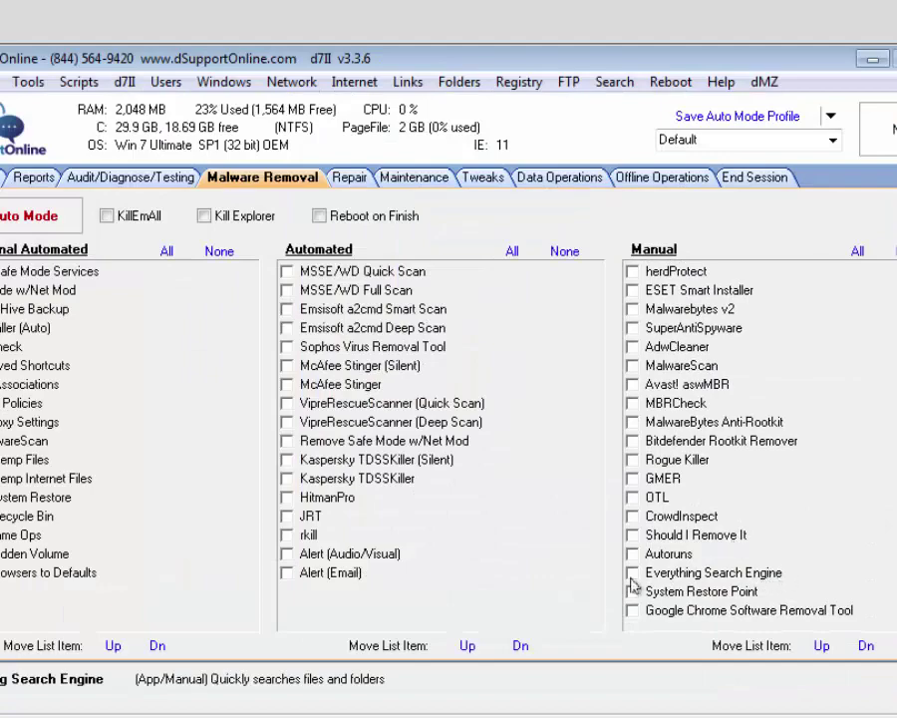
left_click(666, 570)
right_click(670, 570)
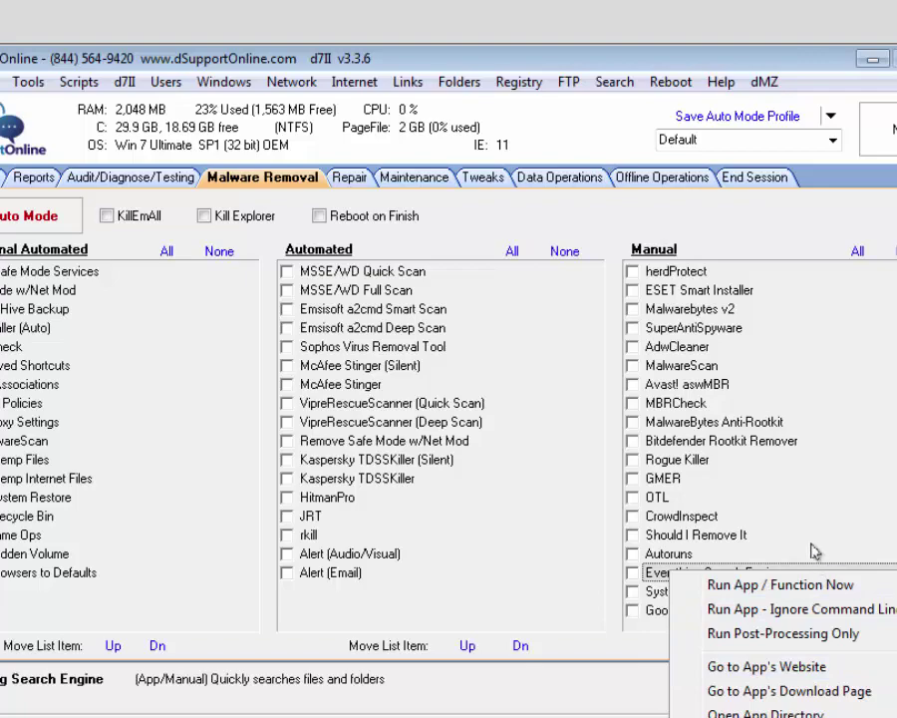
left_click(697, 554)
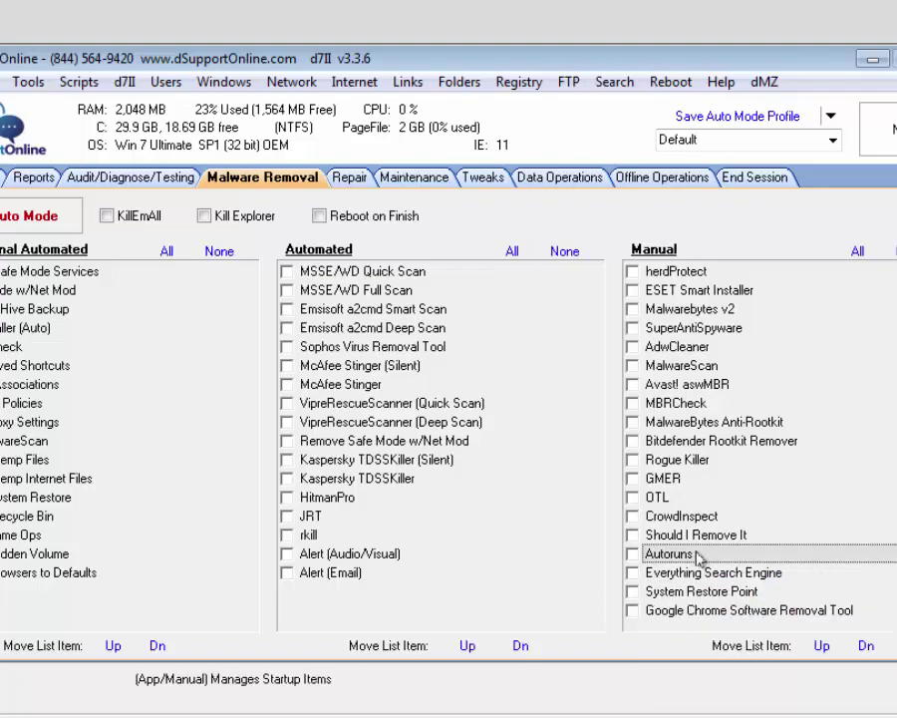